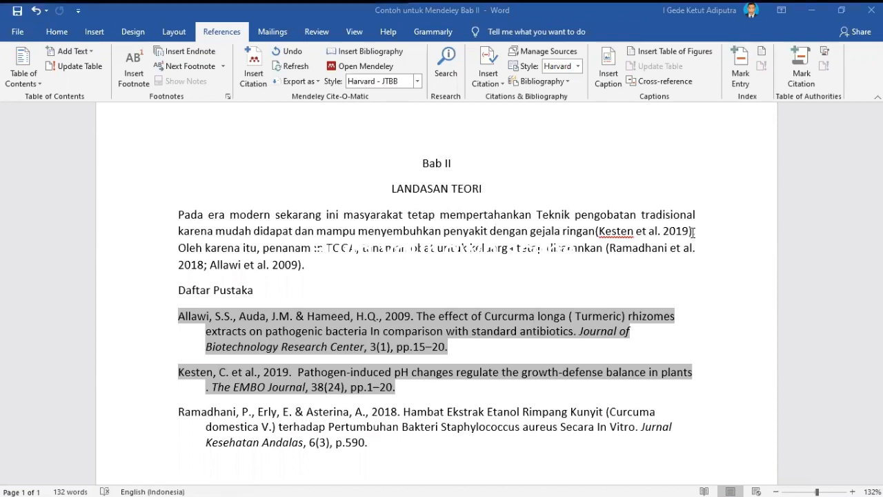
Delete the 2019 in-text citation after "ringan" in the opening sentence and refresh the Mendeley bibliography.
{"action": "left_click", "coordinate": [693, 232]}
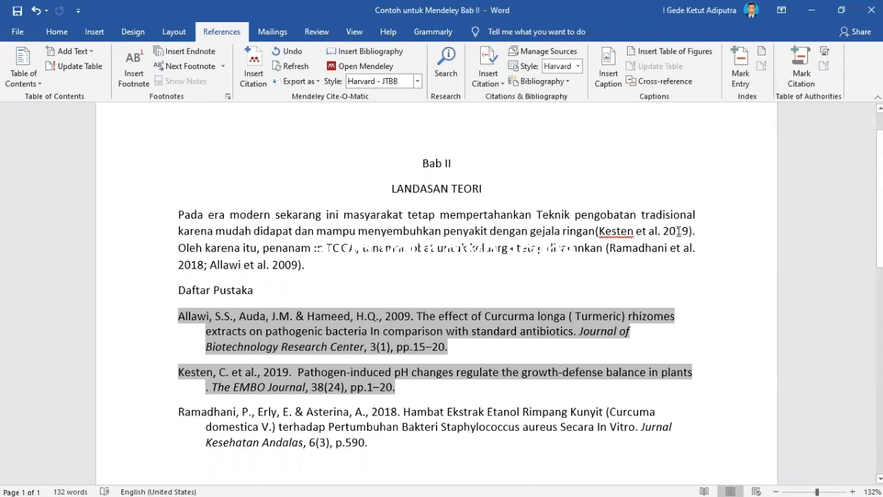
{"action": "left_click_drag", "start_coordinate": [693, 232], "coordinate": [598, 232]}
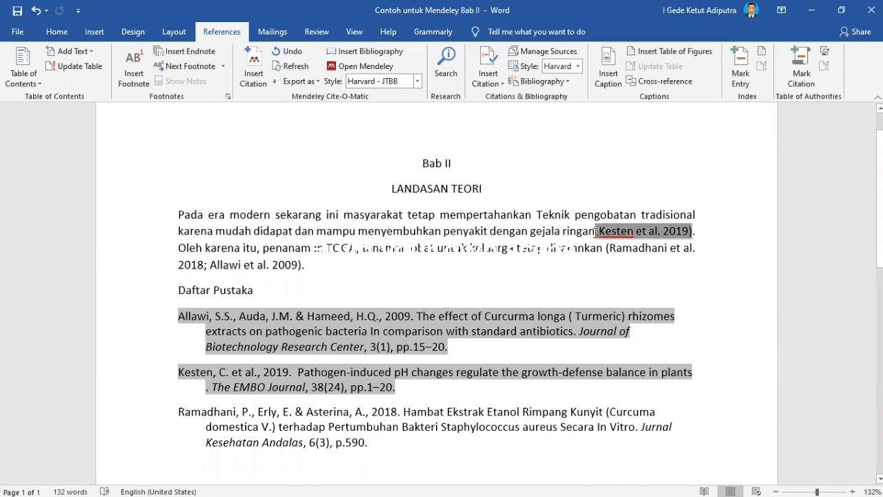
{"action": "left_click_drag", "start_coordinate": [596, 232], "coordinate": [596, 232]}
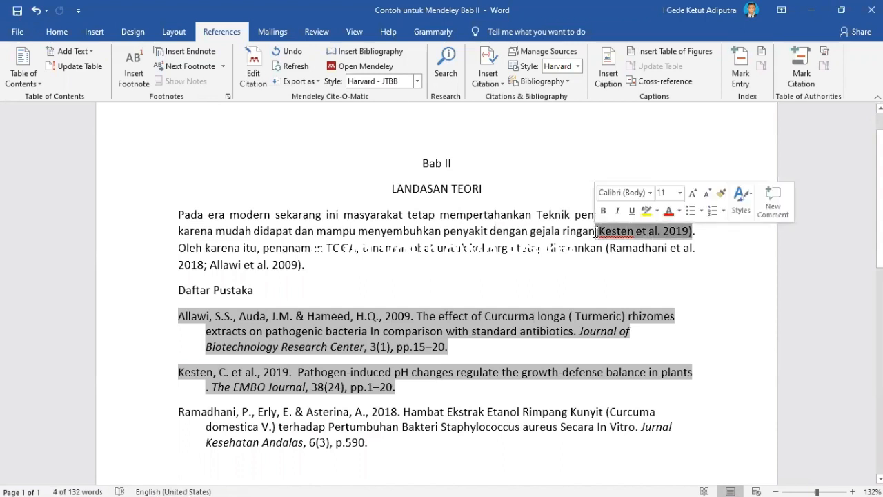
{"action": "key", "text": "Delete"}
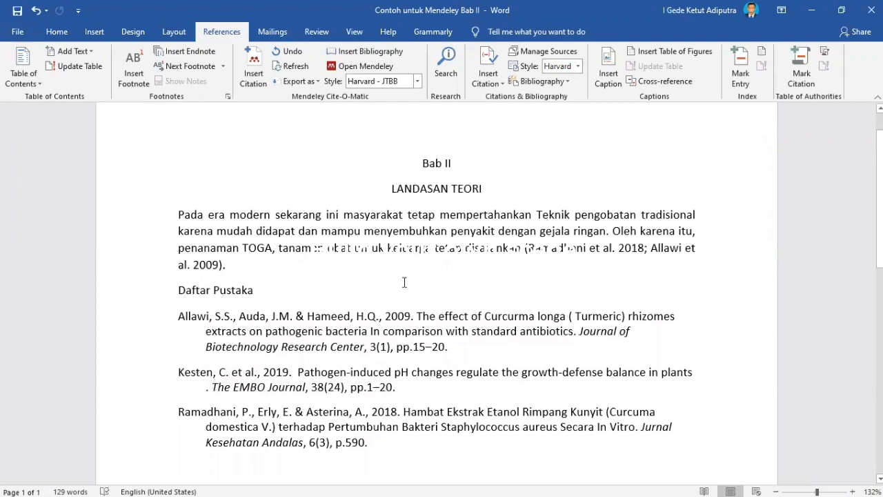
{"action": "left_click", "coordinate": [295, 69]}
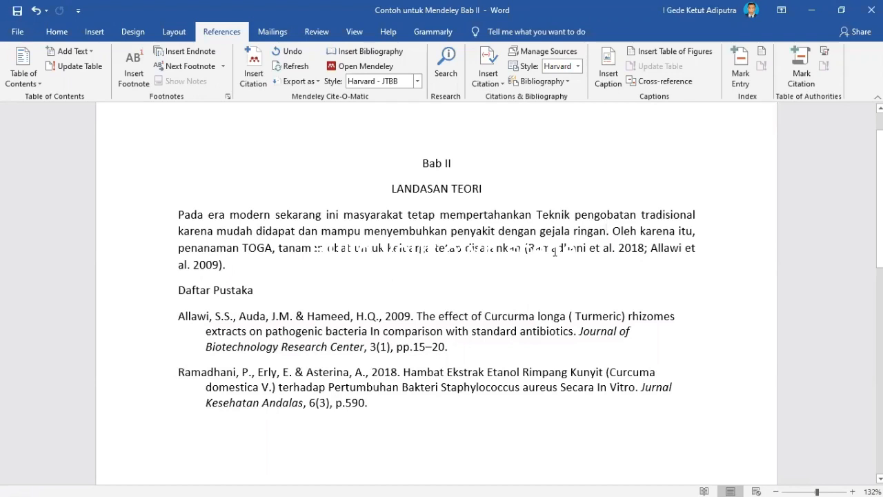
Erase the 2018 source's text from inside the combined 2018 and 2009 citation, and refresh Mendeley keeping the manual edit.
{"action": "left_click", "coordinate": [649, 250]}
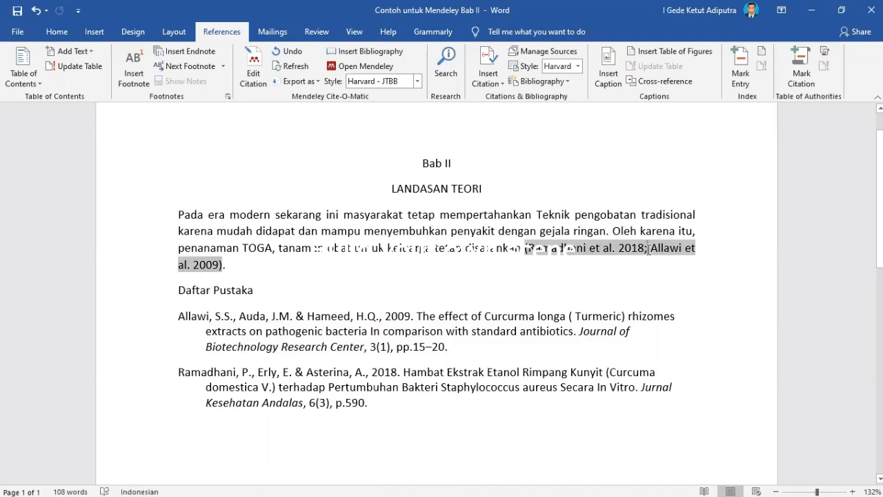
{"action": "key", "text": "BackSpace"}
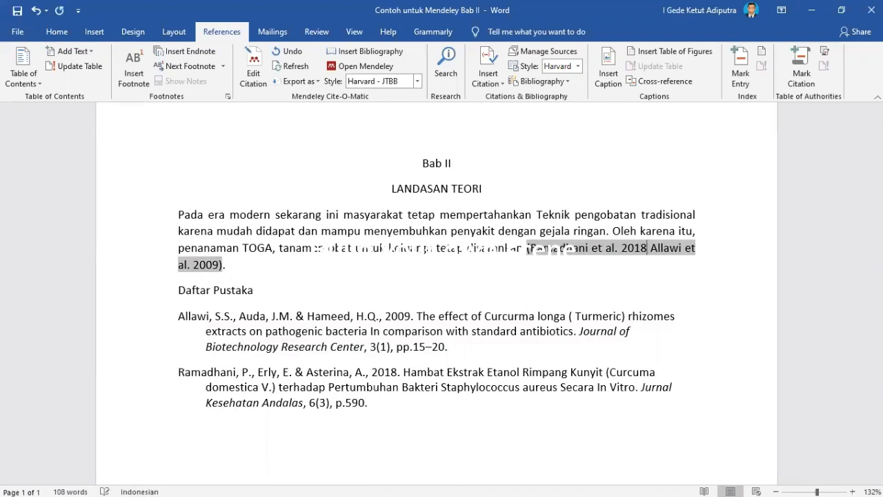
{"action": "key", "text": "BackSpace"}
{"action": "key", "text": "BackSpace"}
{"action": "key", "text": "BackSpace"}
{"action": "key", "text": "BackSpace"}
{"action": "key", "text": "BackSpace"}
{"action": "key", "text": "BackSpace"}
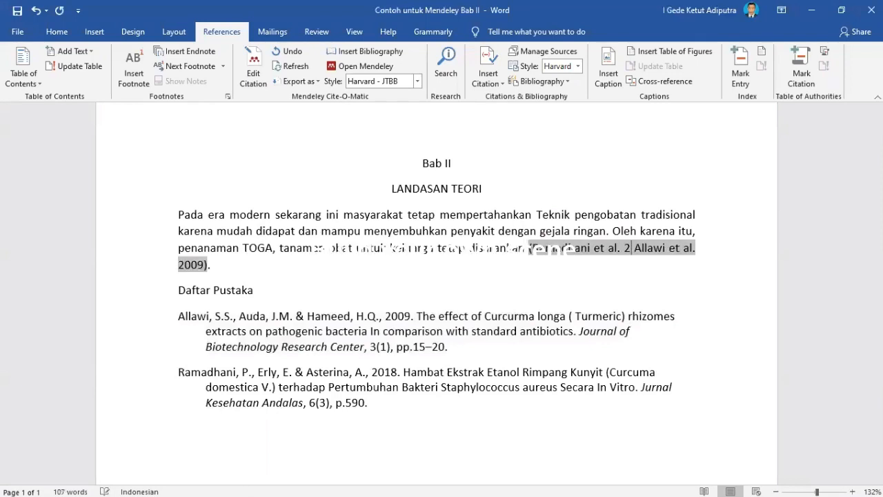
{"action": "key", "text": "BackSpace"}
{"action": "key", "text": "BackSpace"}
{"action": "key", "text": "BackSpace"}
{"action": "key", "text": "BackSpace"}
{"action": "key", "text": "BackSpace"}
{"action": "key", "text": "BackSpace"}
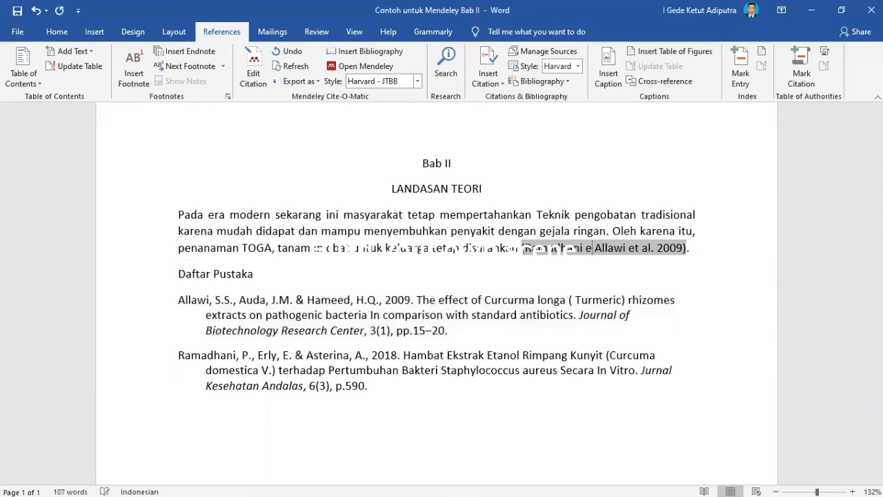
{"action": "key", "text": "BackSpace"}
{"action": "key", "text": "BackSpace"}
{"action": "key", "text": "BackSpace"}
{"action": "key", "text": "BackSpace"}
{"action": "key", "text": "BackSpace"}
{"action": "key", "text": "BackSpace"}
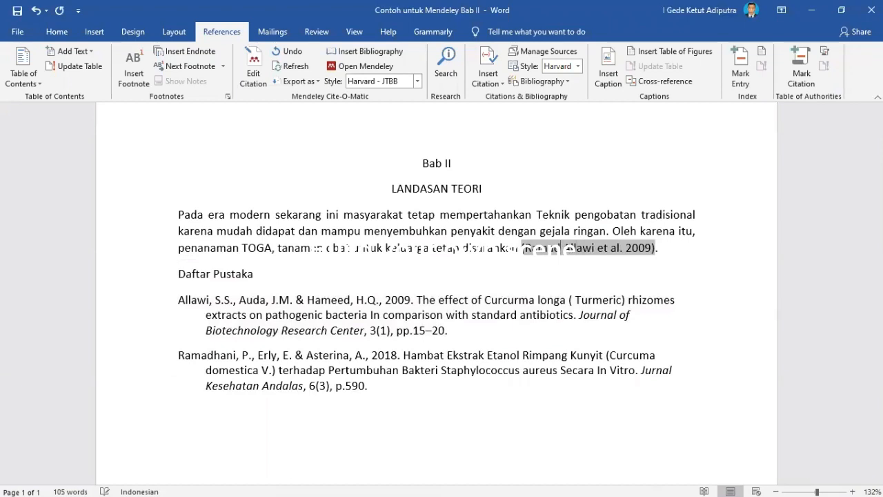
{"action": "key", "text": "BackSpace"}
{"action": "key", "text": "BackSpace"}
{"action": "key", "text": "BackSpace"}
{"action": "key", "text": "BackSpace"}
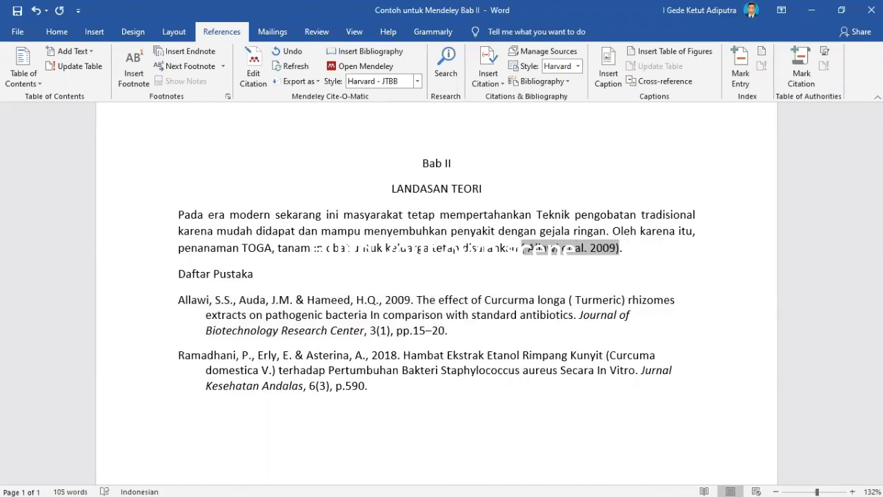
{"action": "key", "text": "BackSpace"}
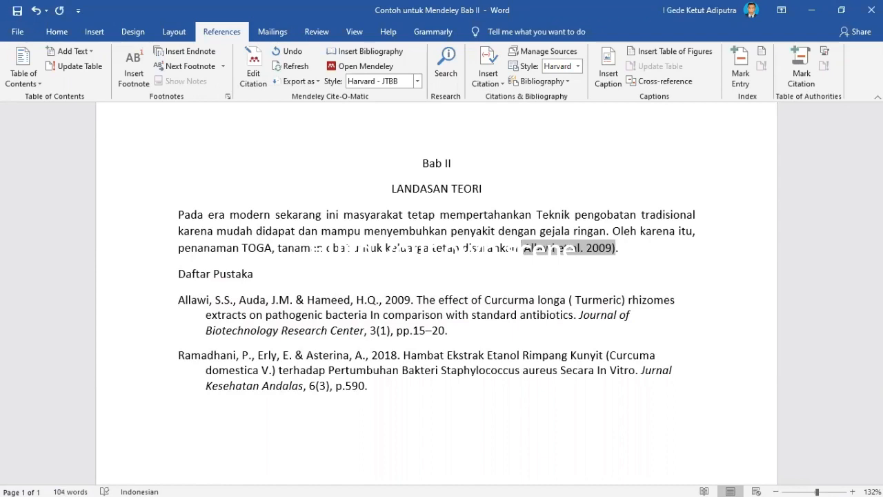
{"action": "key", "text": "ctrl+z"}
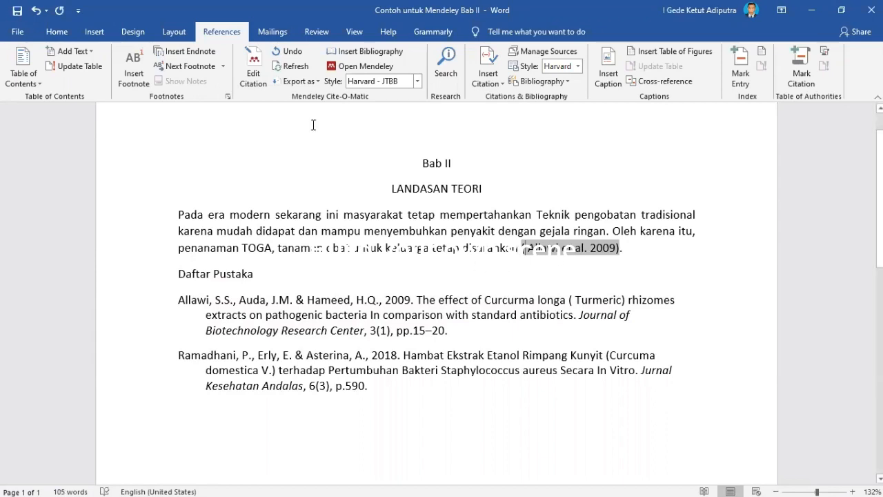
{"action": "left_click", "coordinate": [296, 69]}
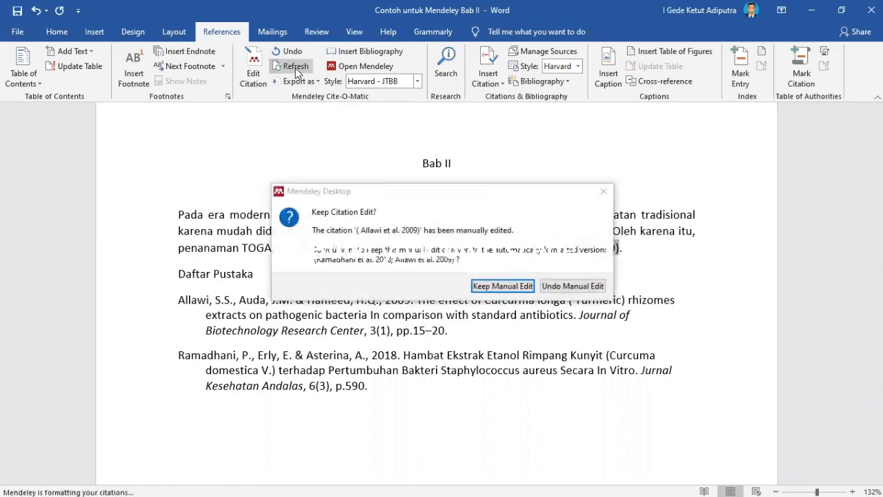
{"action": "left_click", "coordinate": [494, 286]}
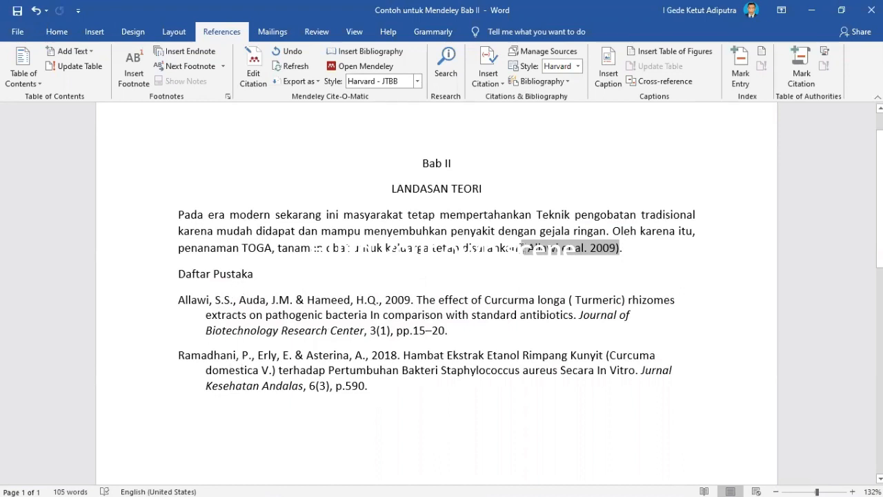
Undo the manual edit of the citation after "disarankan" with Mendeley's citation Undo.
{"action": "left_click", "coordinate": [521, 246]}
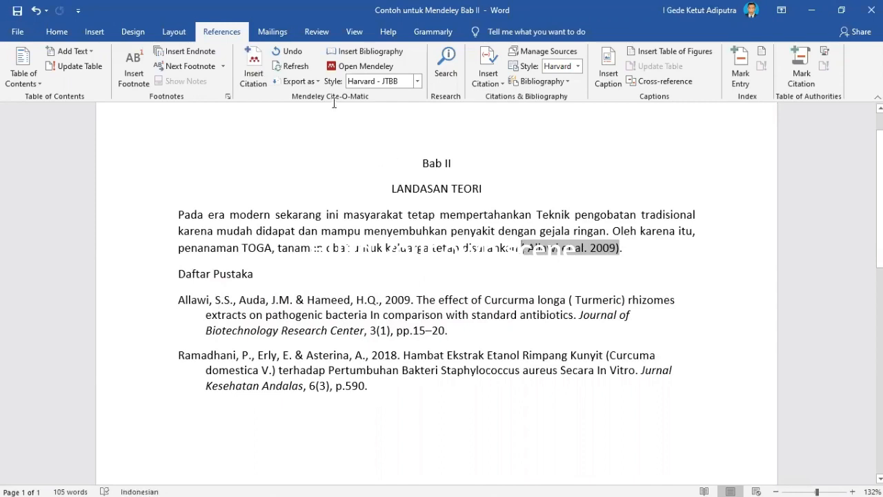
{"action": "left_click", "coordinate": [292, 53]}
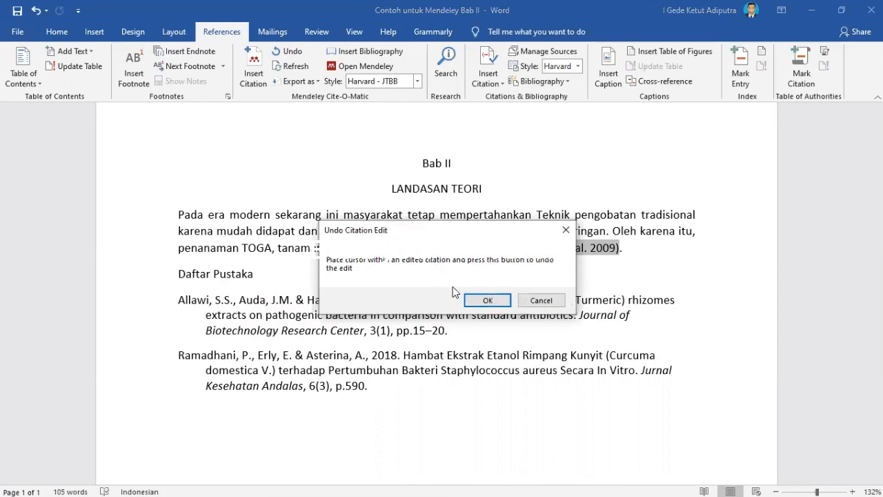
{"action": "left_click", "coordinate": [486, 302]}
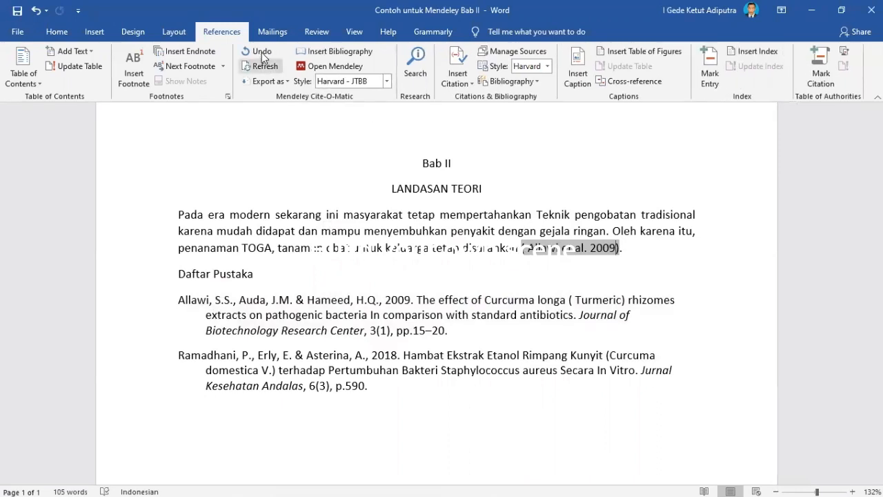
{"action": "left_click", "coordinate": [262, 54]}
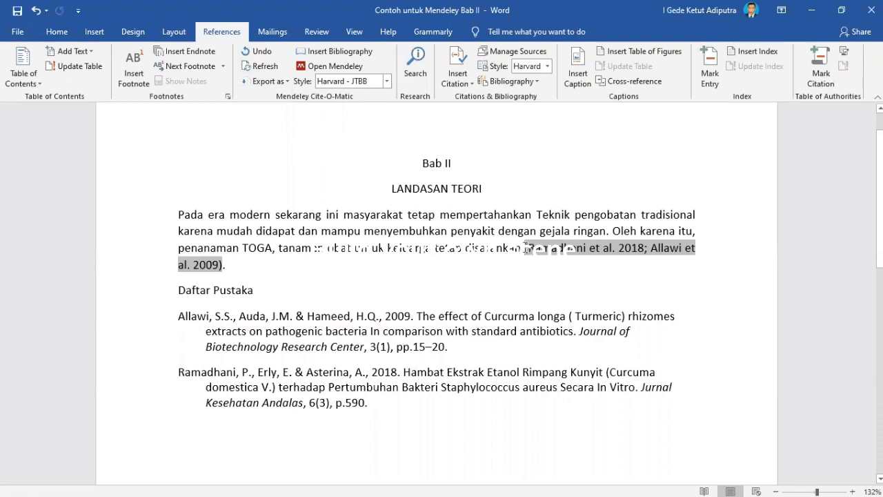
Delete the whole combined 2018 and 2009 citation, keeping the sentence's full stop, and refresh the Mendeley bibliography.
{"action": "mouse_move", "coordinate": [334, 284]}
{"action": "left_mouse_down"}
{"action": "mouse_move", "coordinate": [232, 271]}
{"action": "mouse_move", "coordinate": [231, 283]}
{"action": "mouse_move", "coordinate": [228, 262]}
{"action": "left_mouse_up"}
{"action": "key", "text": "Delete"}
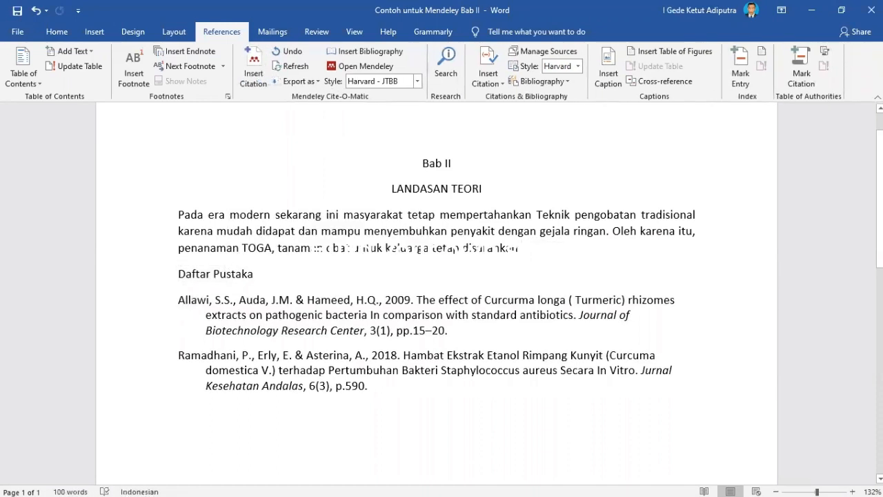
{"action": "key", "text": "ctrl+z"}
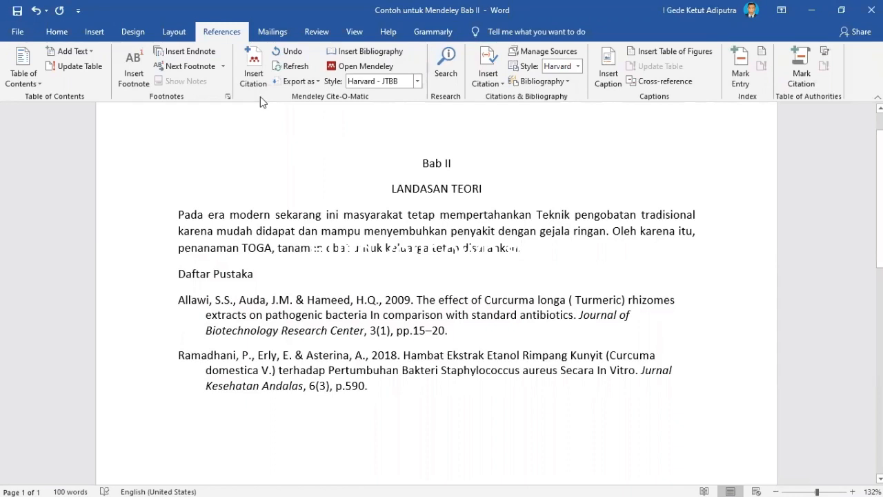
{"action": "left_click", "coordinate": [290, 66]}
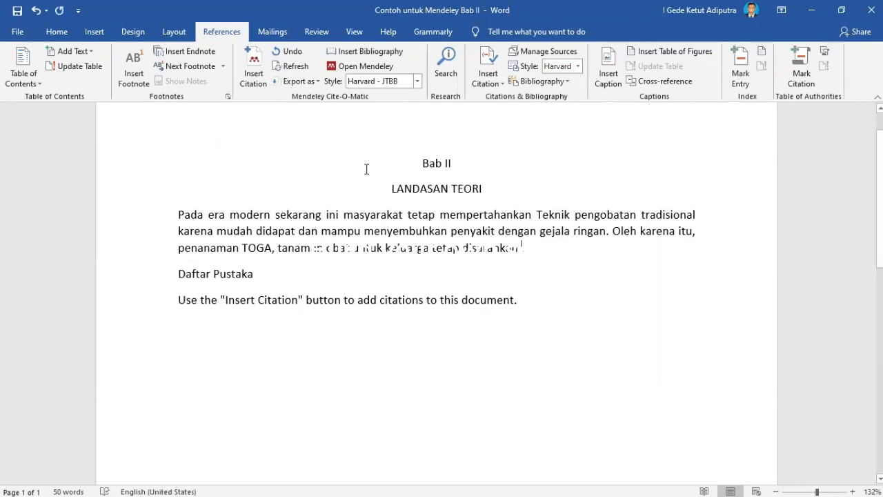
Insert a citation after "disarankan" for the 2018 article "Hambat Ekstrak Etanol Rimpang Kunyit" from Mendeley's Skripsi folder.
{"action": "left_click", "coordinate": [255, 65]}
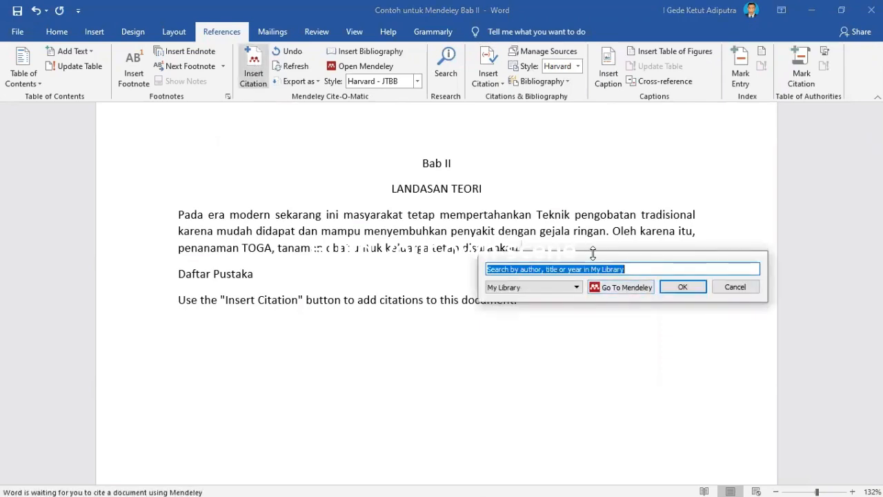
{"action": "left_click", "coordinate": [625, 287]}
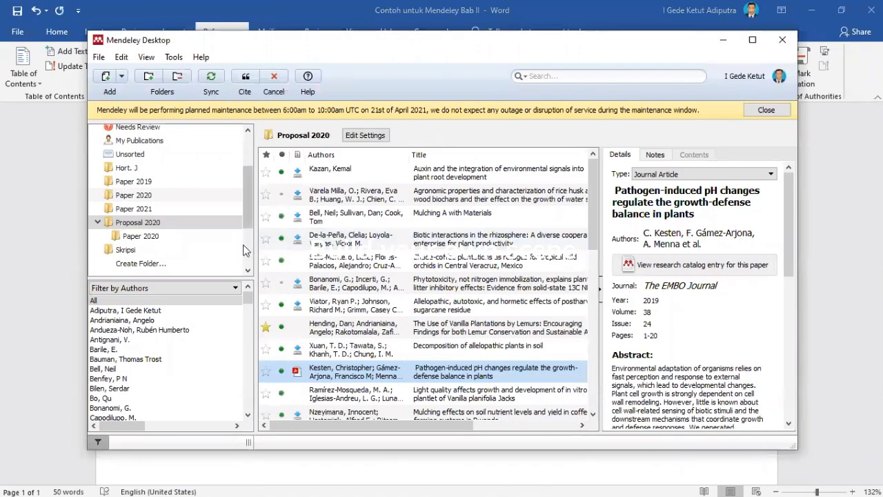
{"action": "left_click", "coordinate": [141, 254]}
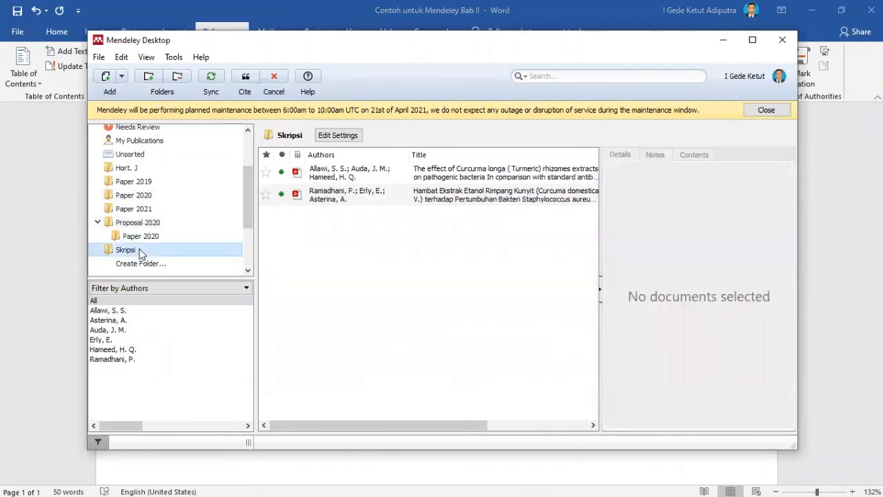
{"action": "left_click", "coordinate": [345, 199]}
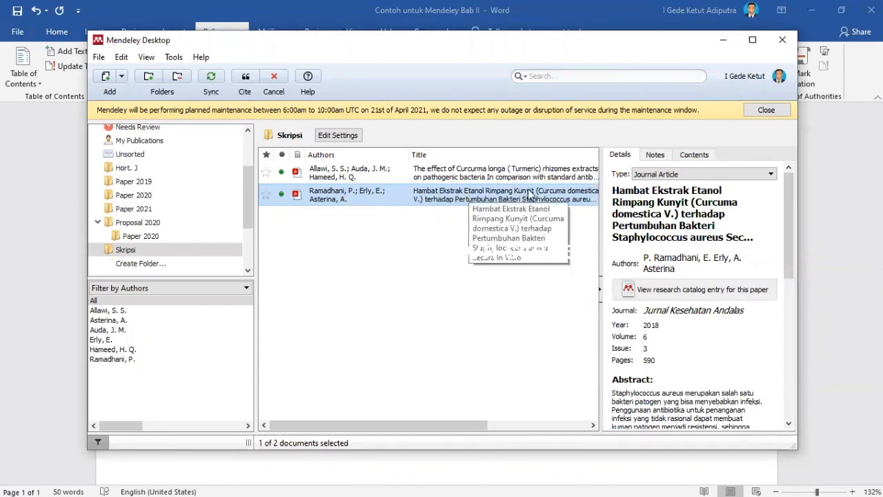
{"action": "scroll", "coordinate": [478, 196], "scroll_direction": "right", "scroll_amount": 1}
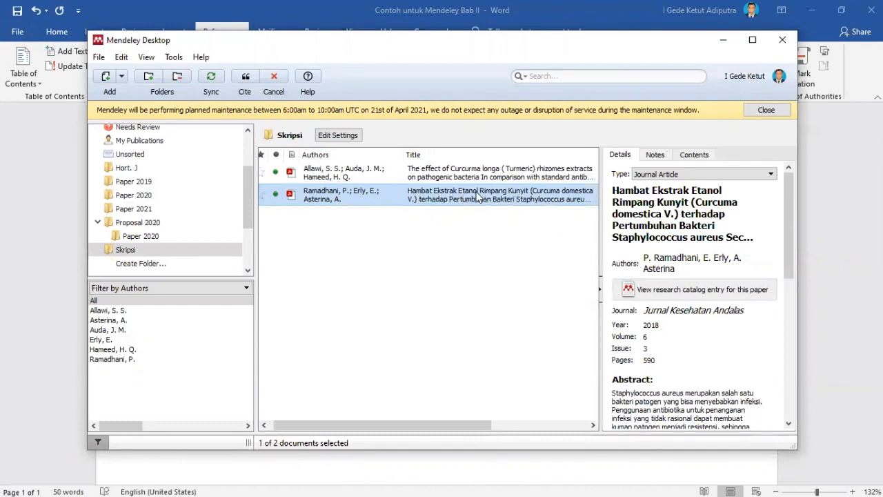
{"action": "left_click", "coordinate": [246, 76]}
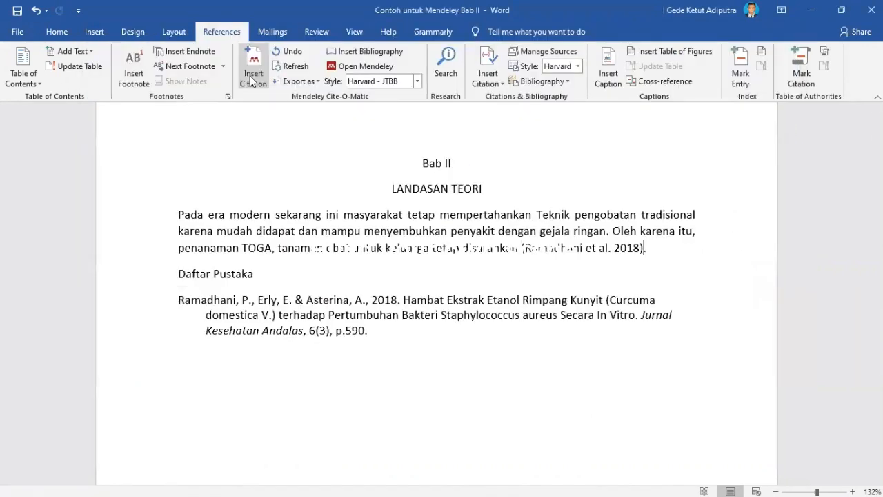